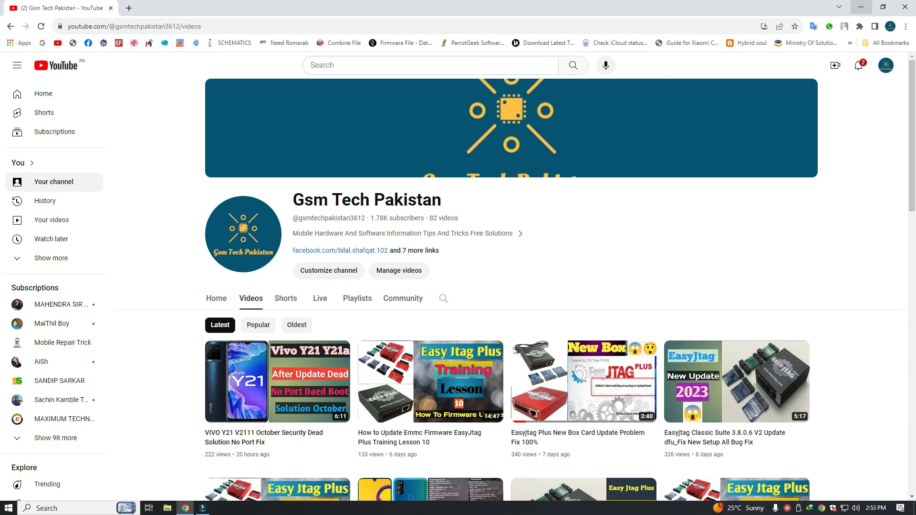
Step: Minimize the browser and the Filmora window so that the desktop is free
click(862, 6)
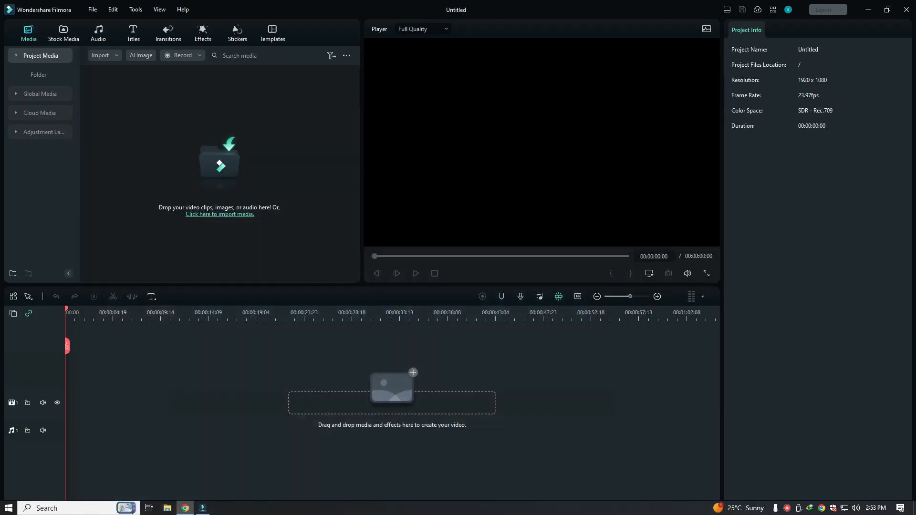
click(869, 10)
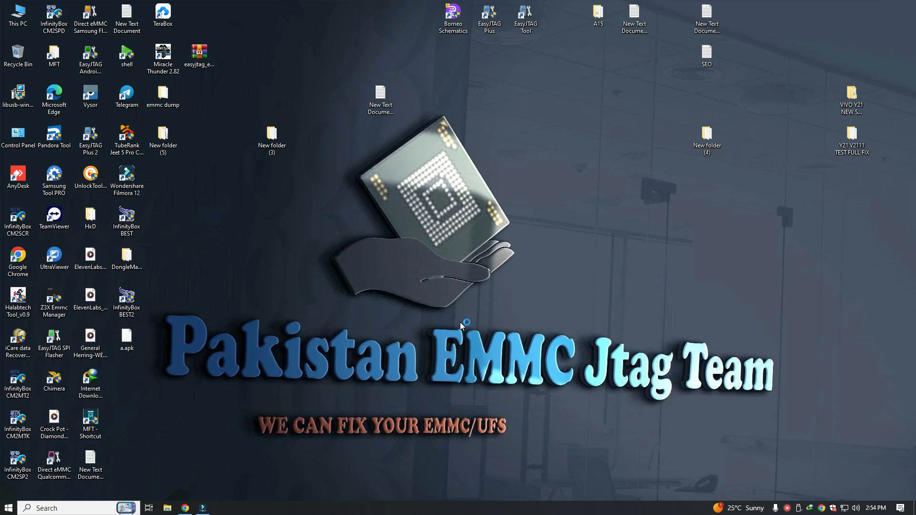
right_click(523, 305)
click(552, 333)
mouse_move(191, 511)
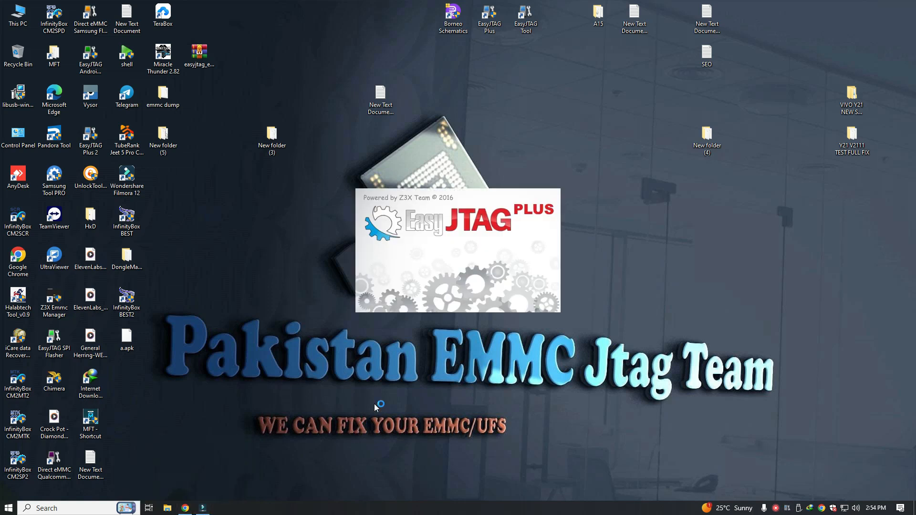
right_click(357, 426)
click(400, 319)
right_click(403, 340)
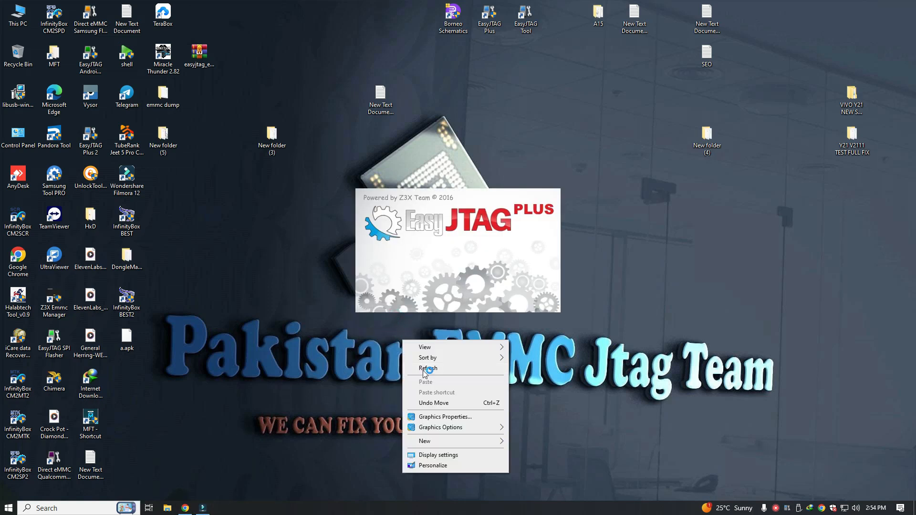
click(425, 370)
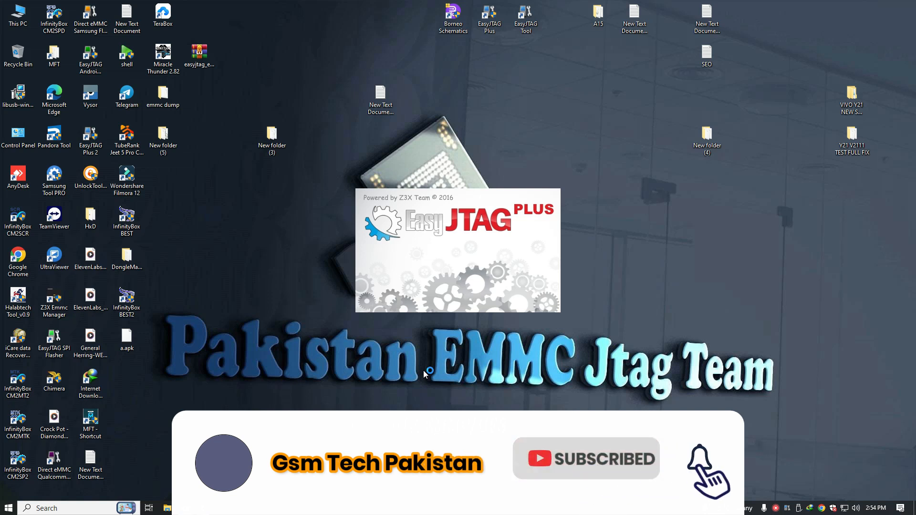
right_click(427, 375)
click(454, 263)
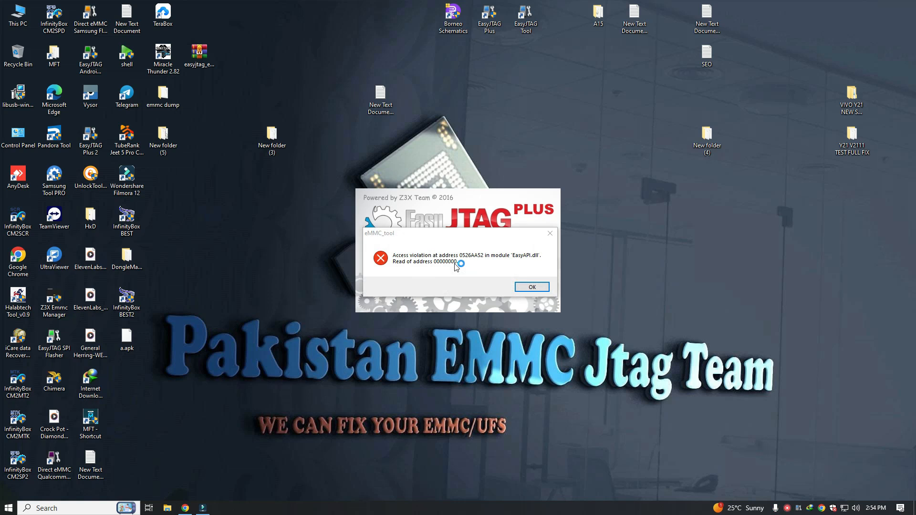
Step: Dismiss the startup error by closing eMMC_tool Suite, and relaunch EasyJTAG Plus from the desktop
click(522, 287)
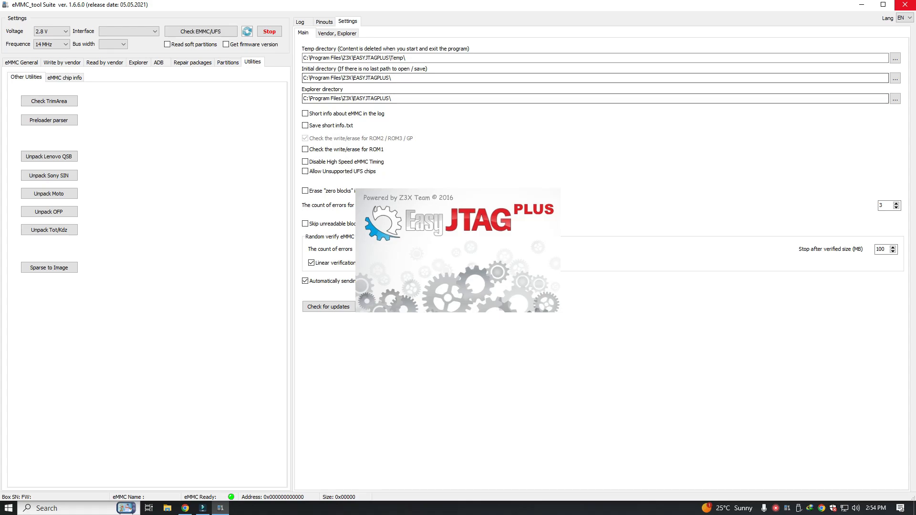
click(906, 5)
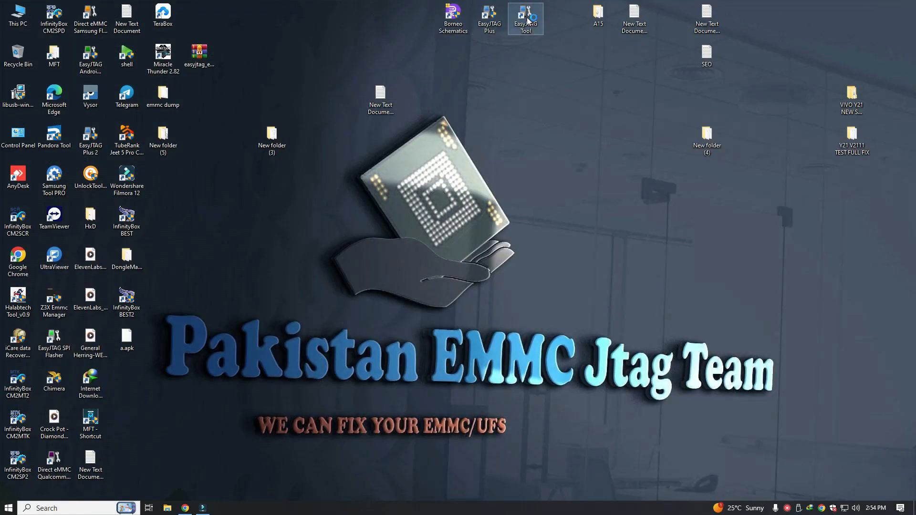
double_click(493, 25)
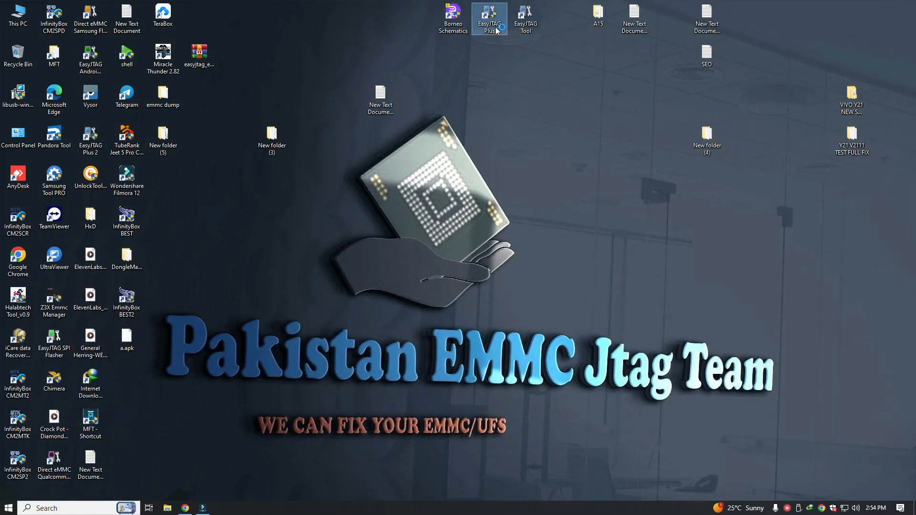
right_click(432, 319)
click(448, 351)
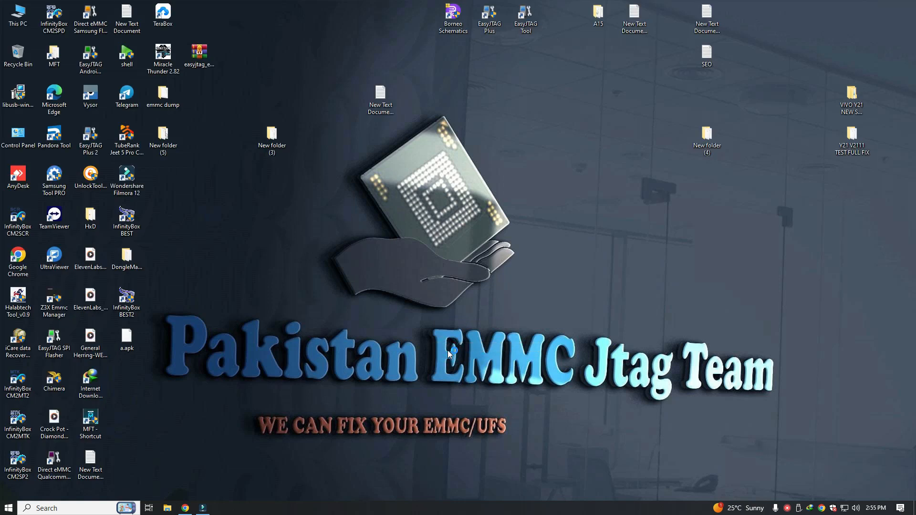
right_click(320, 470)
click(372, 366)
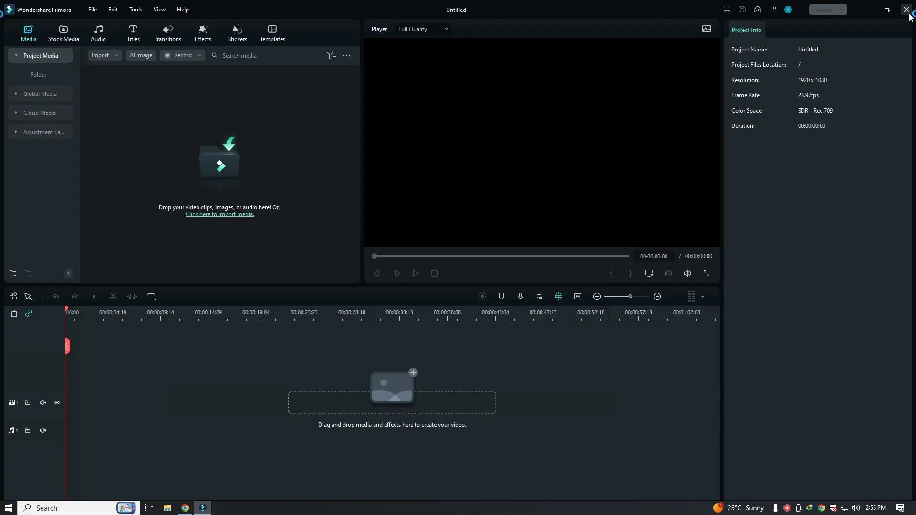
Step: Close Wondershare Filmora completely, including its project window and start window
click(908, 13)
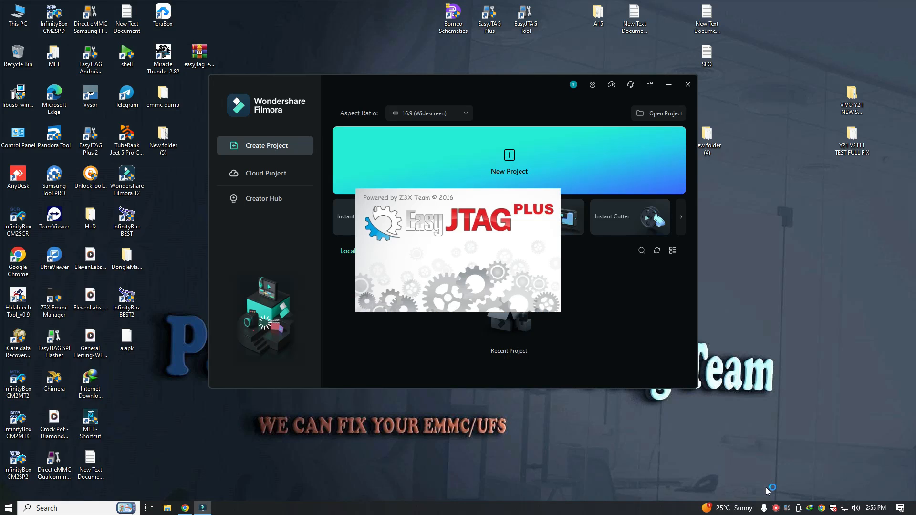
click(688, 85)
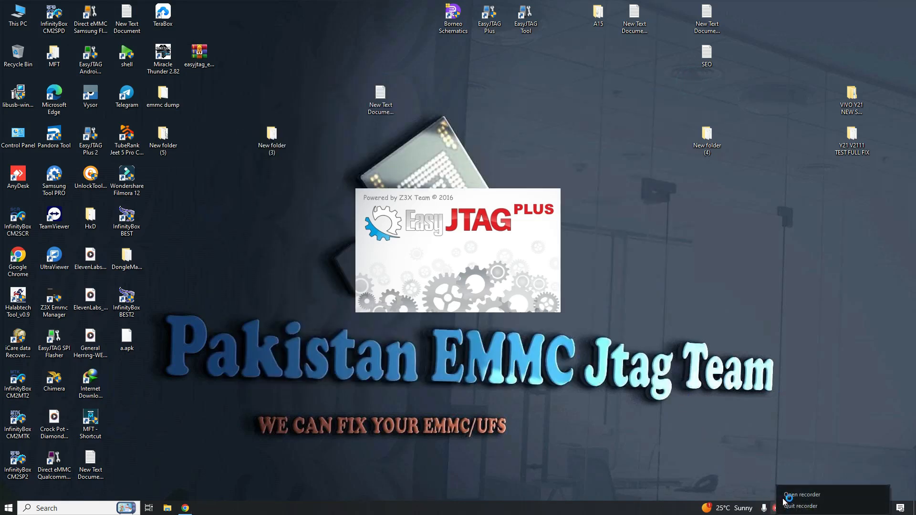
click(793, 496)
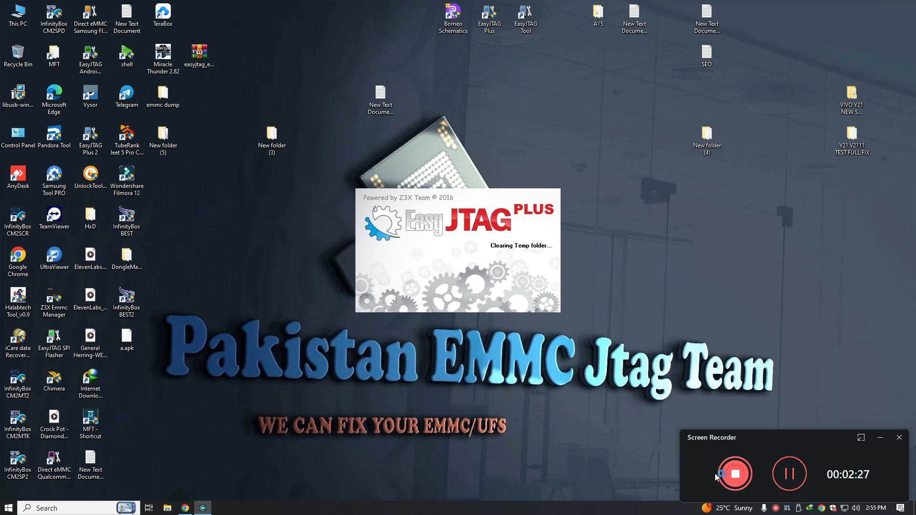
right_click(662, 300)
click(691, 331)
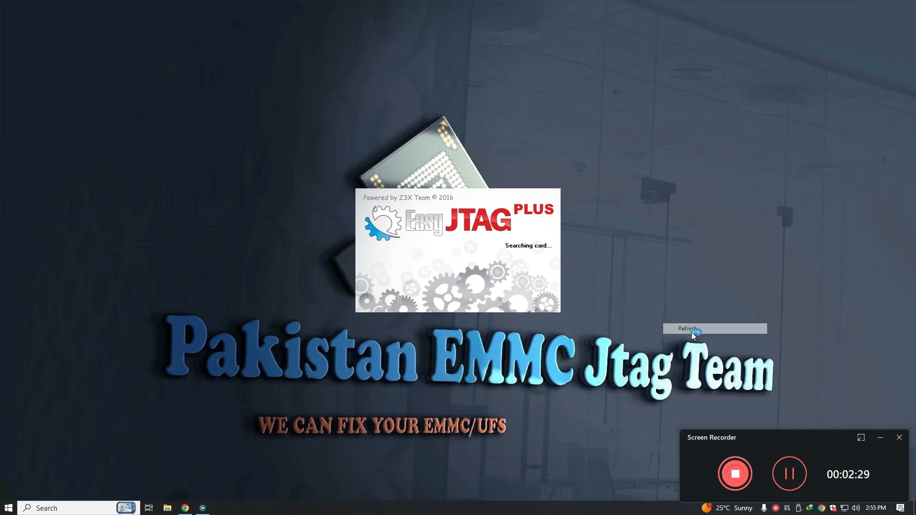
click(881, 438)
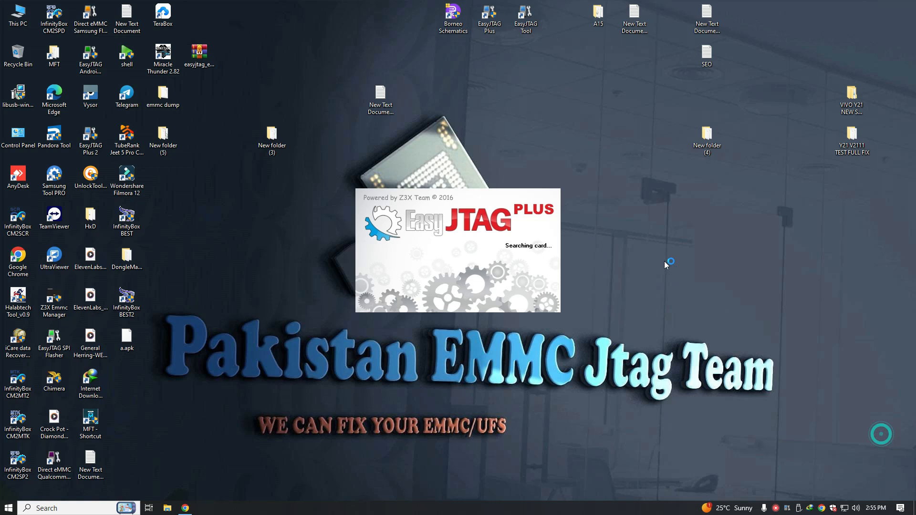
right_click(664, 262)
click(692, 289)
right_click(692, 289)
click(724, 316)
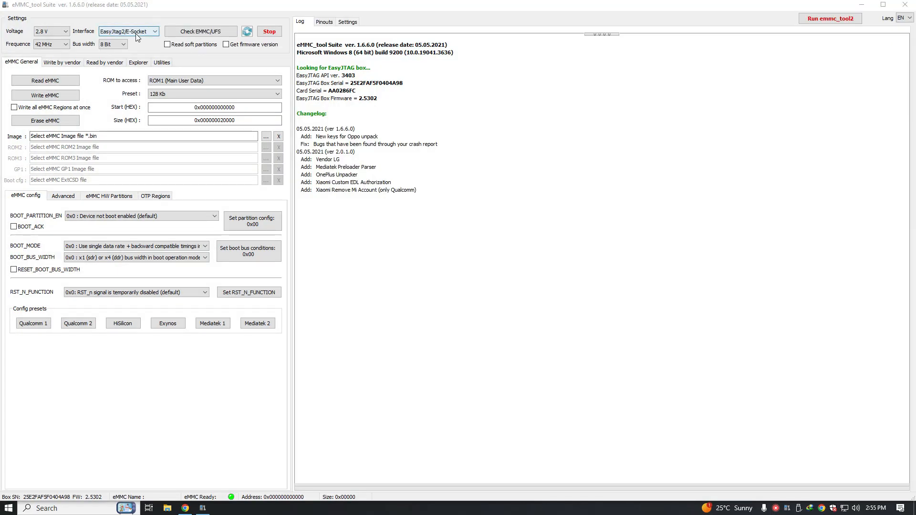
Step: Set the voltage to 1.8 V, then scan the pins and check the connected eMMC
click(42, 35)
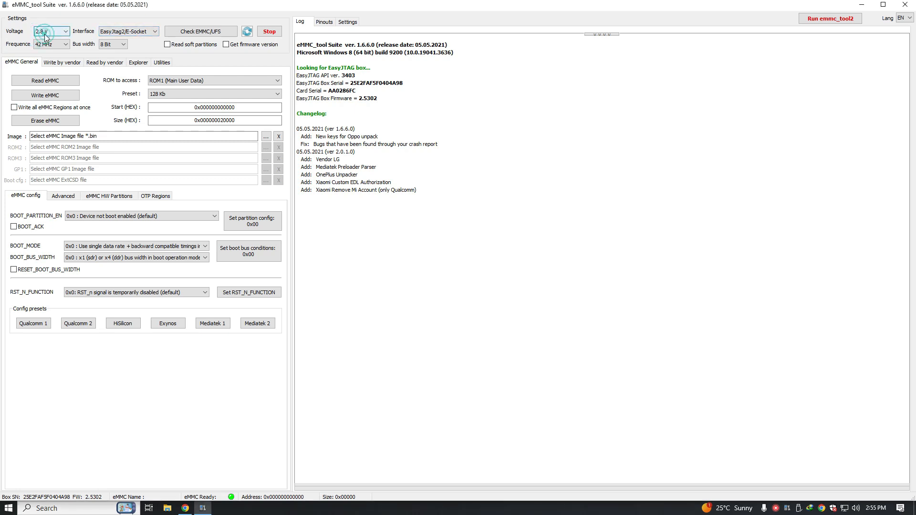
click(45, 35)
click(42, 40)
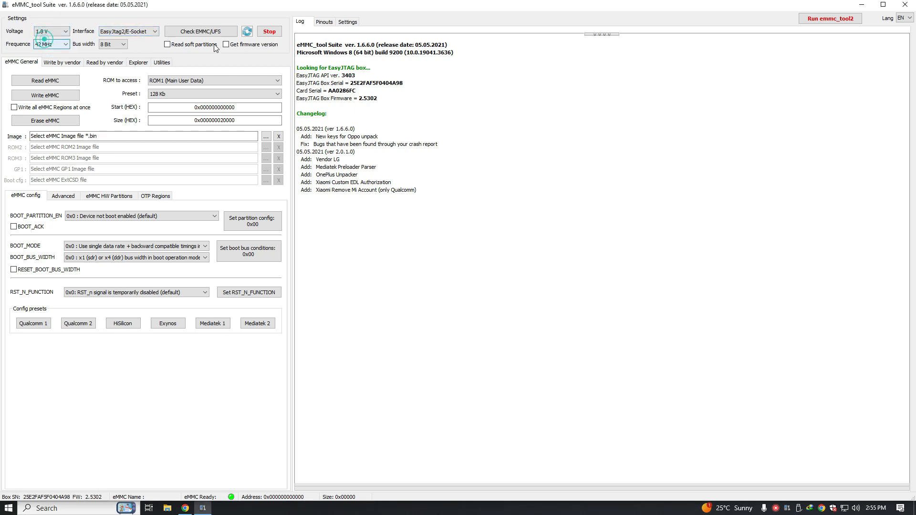
click(246, 35)
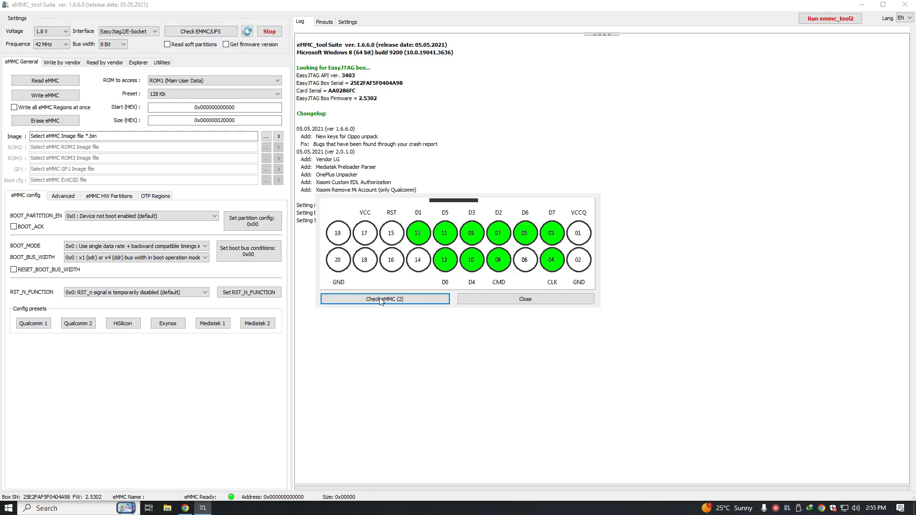
click(378, 300)
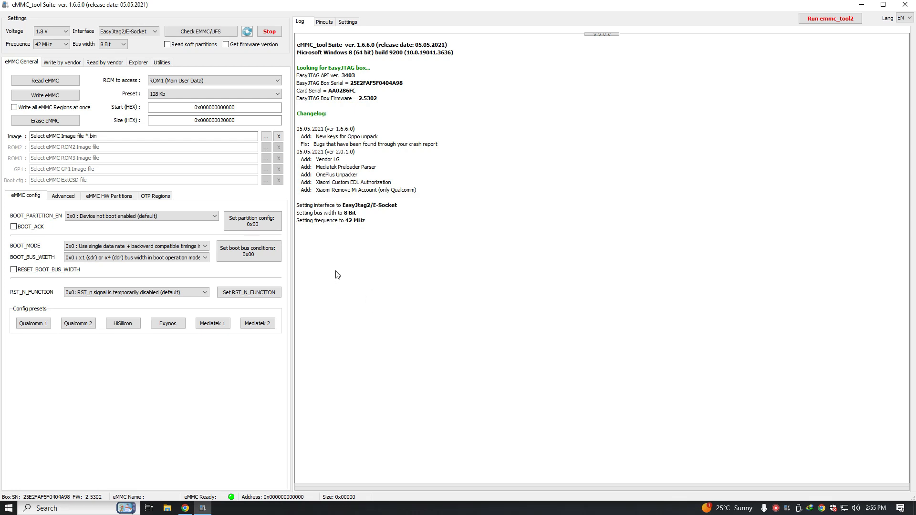
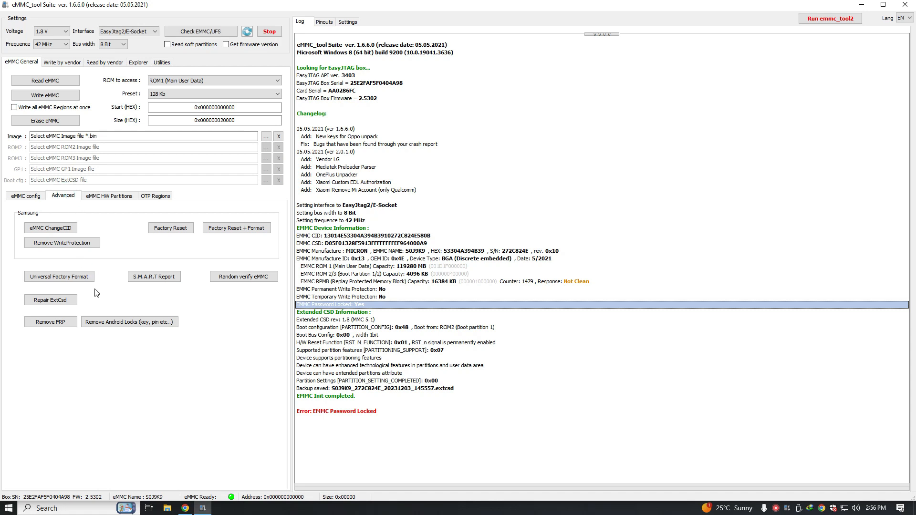
Step: Try a Universal Factory Format of the eMMC, accepting the damage risk, and try Samsung's Remove WriteProtection
click(78, 282)
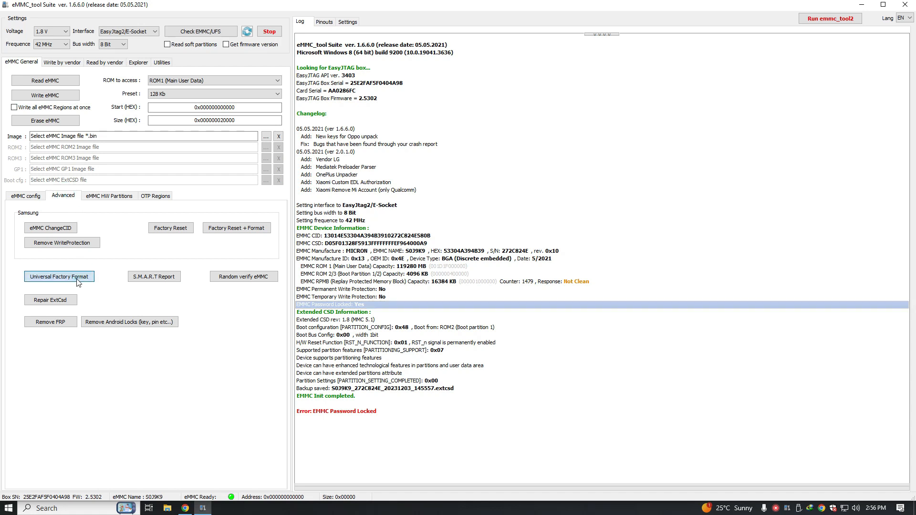
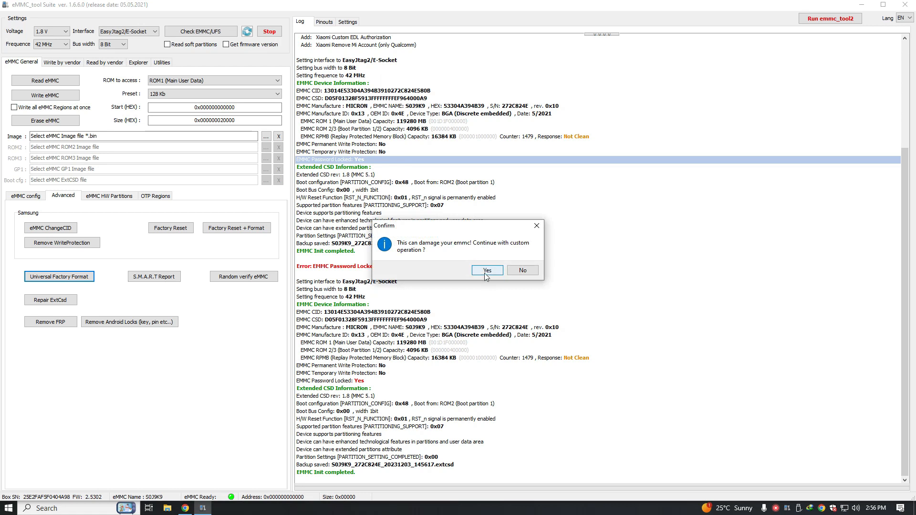
click(485, 271)
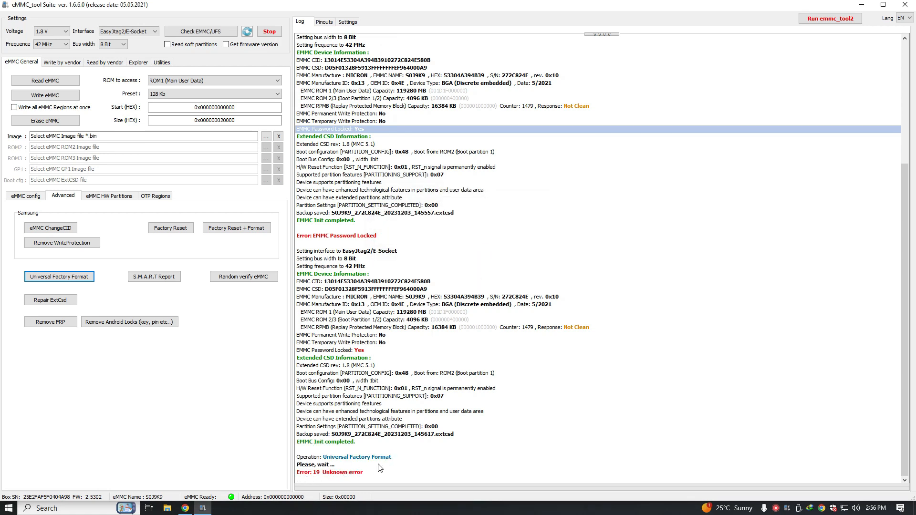
click(81, 244)
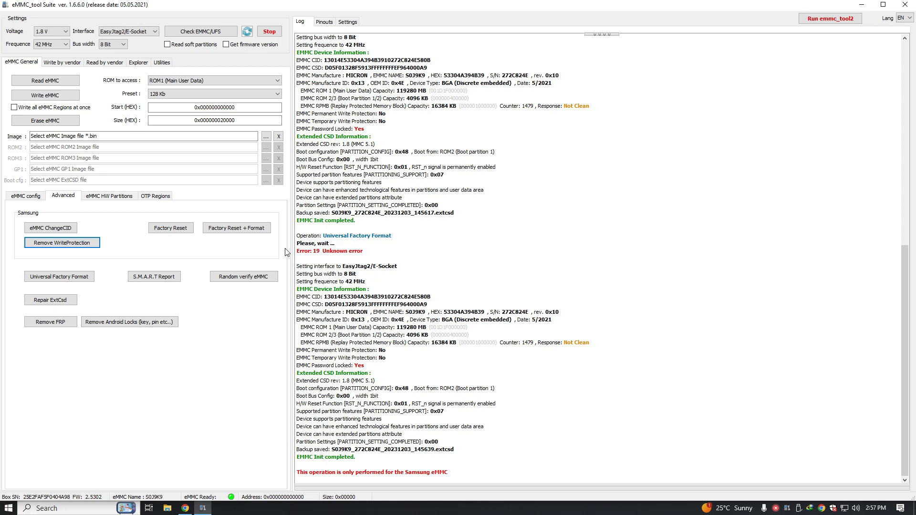
Step: Switch to emmc_tool2, connect to the Z3X EasyJtagPlus source and maximize the window
click(831, 18)
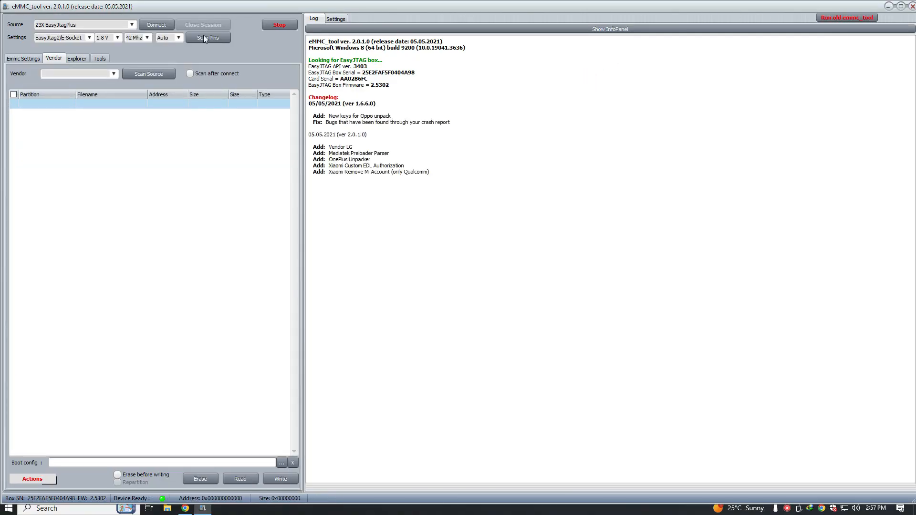
click(161, 25)
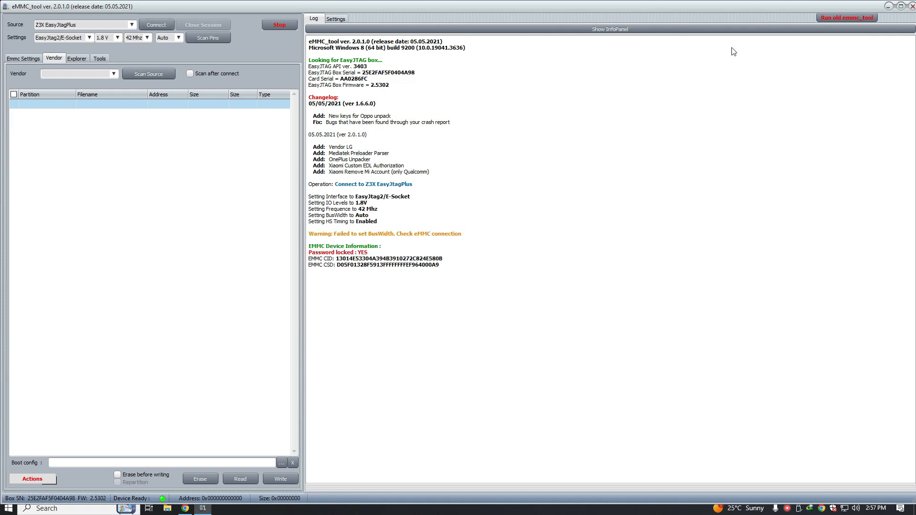
click(900, 7)
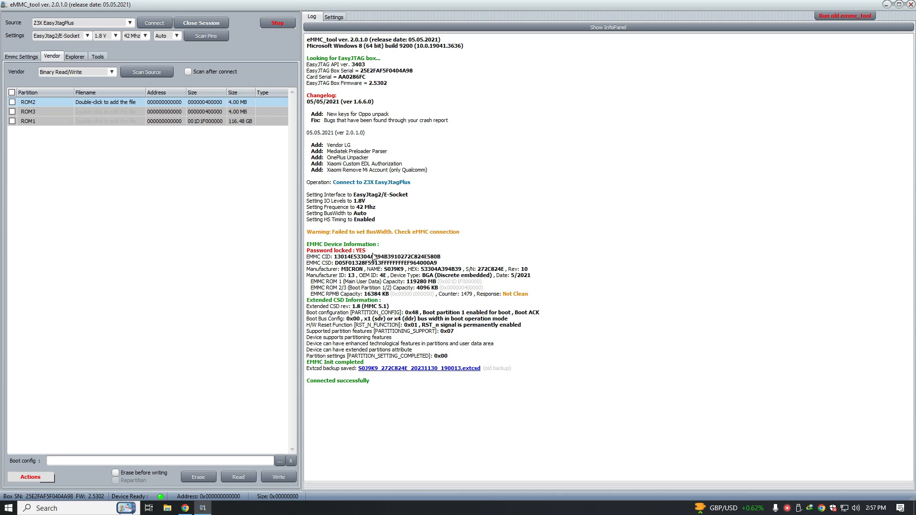
Step: Try to remove the write protection with the Samsung function in the eMMC settings
click(30, 59)
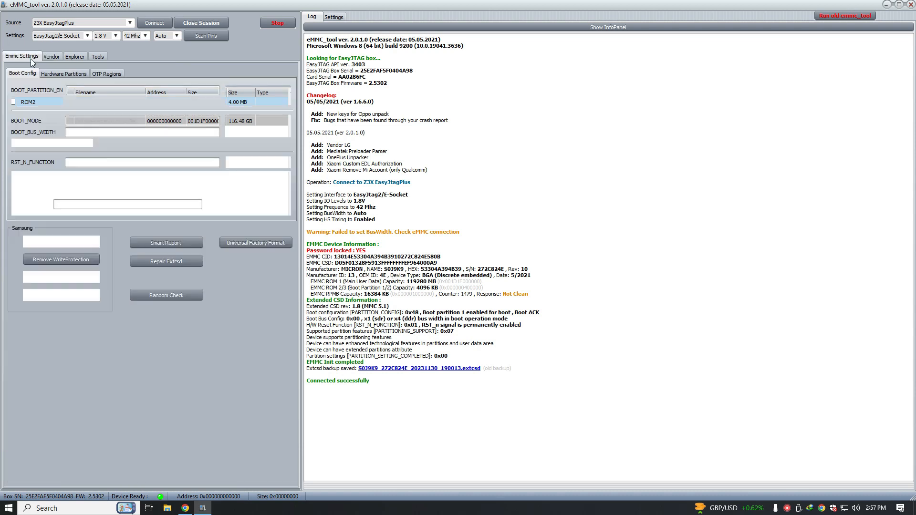
click(65, 259)
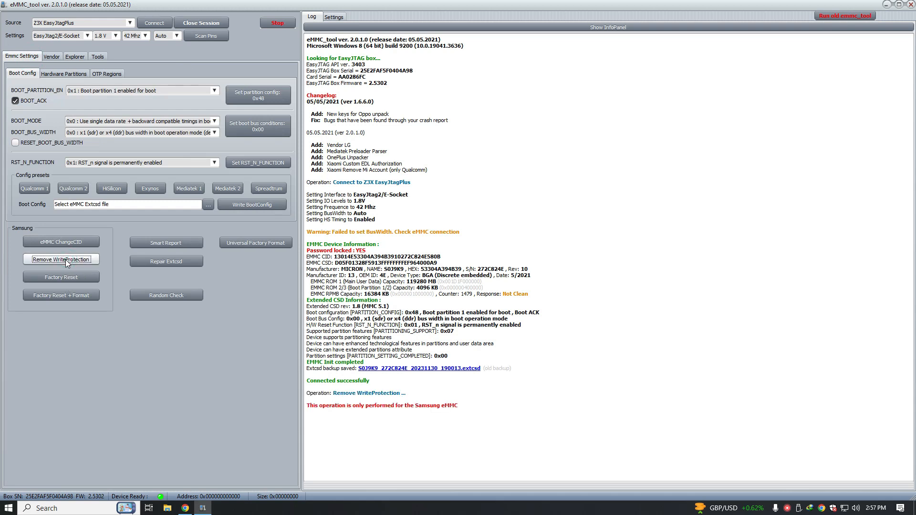
click(341, 410)
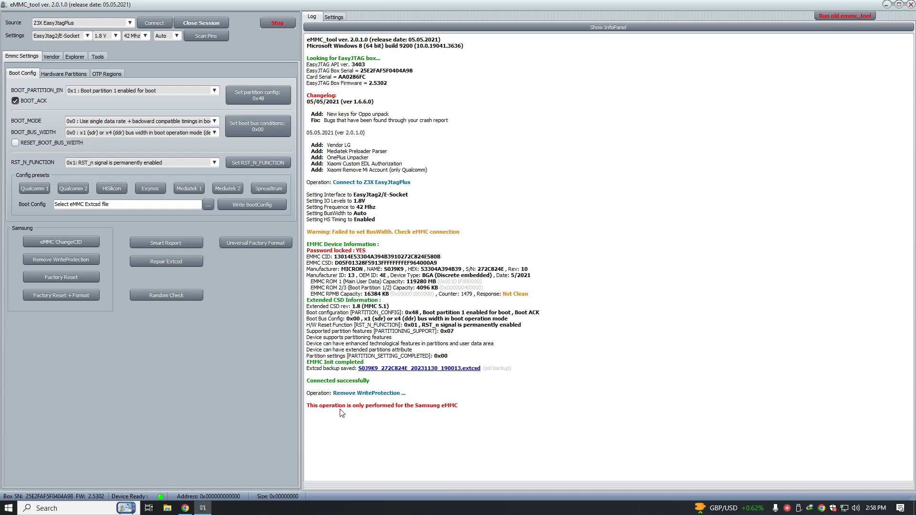
Step: Try a Universal Factory Format of the eMMC from emmc_tool2, accepting the damage risk, and close the program
click(251, 244)
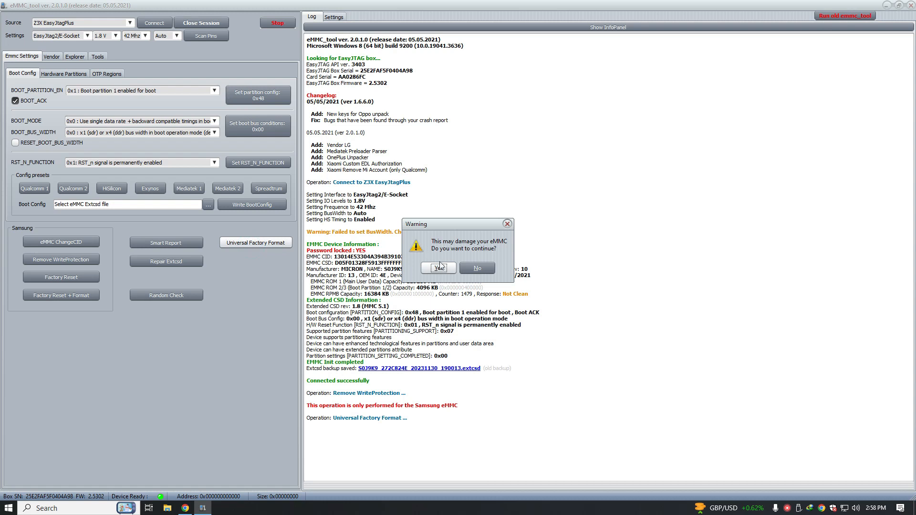
click(442, 267)
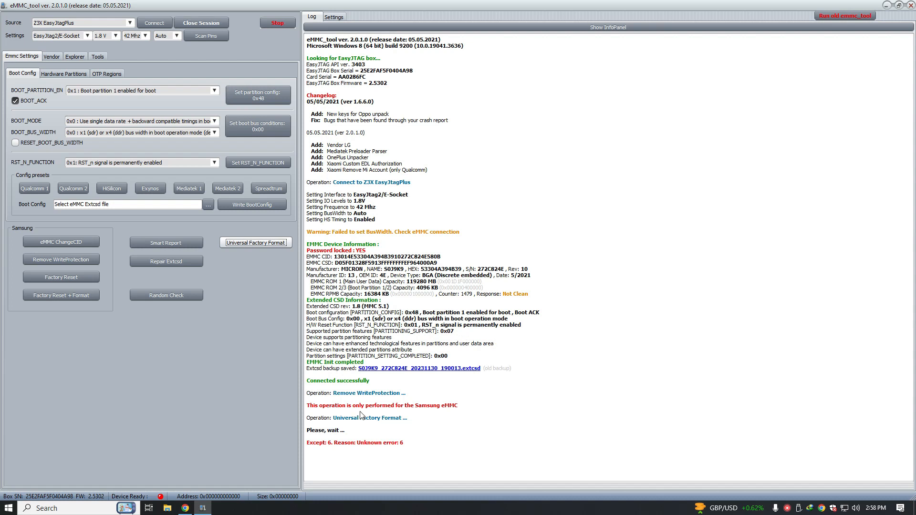
click(911, 5)
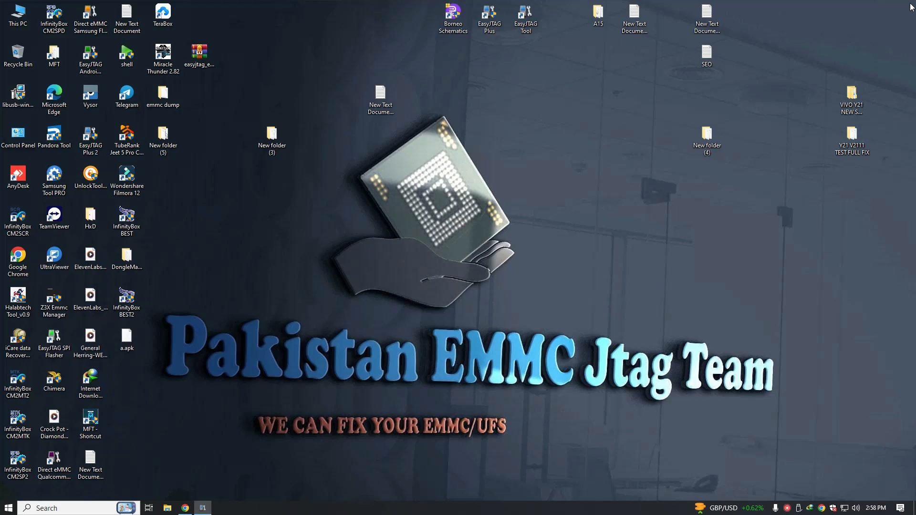
Step: Launch EasyJTAG Tool, the Z3X EasyJtag Box JTAG Classic Suite, and refresh the desktop while it loads
double_click(529, 31)
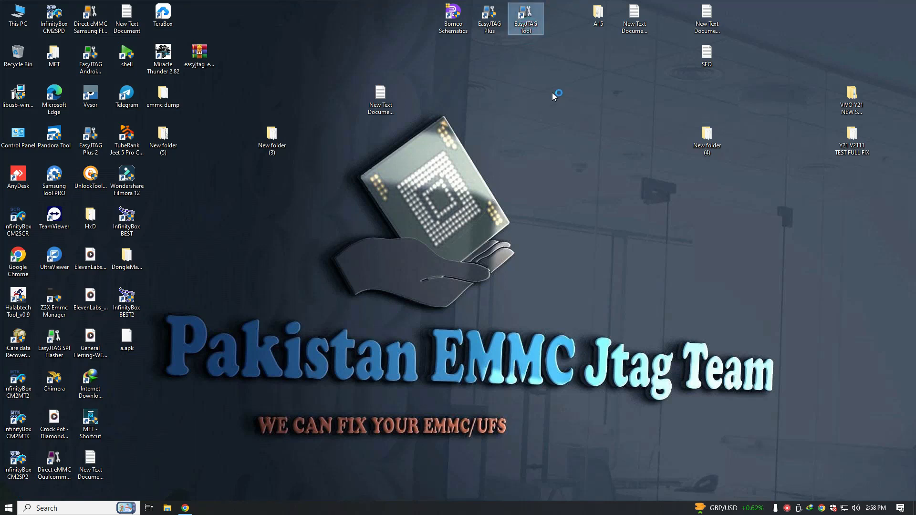
right_click(551, 92)
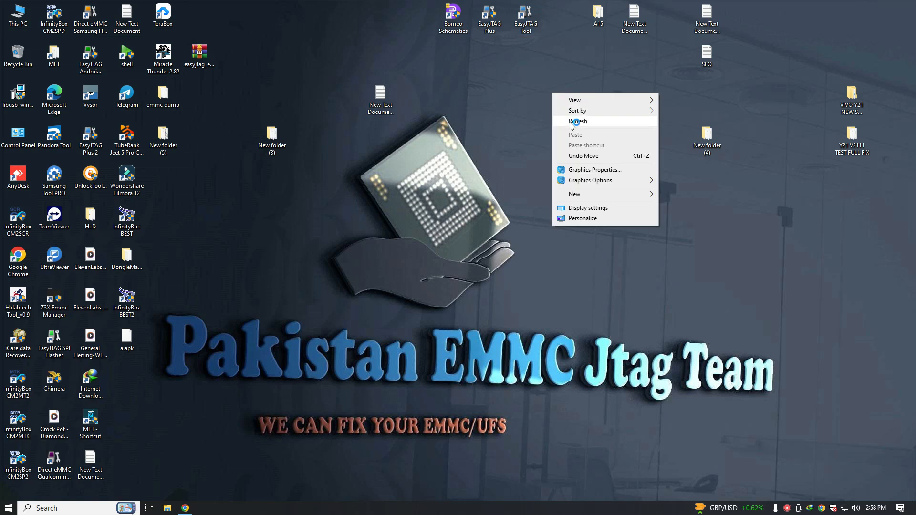
click(572, 122)
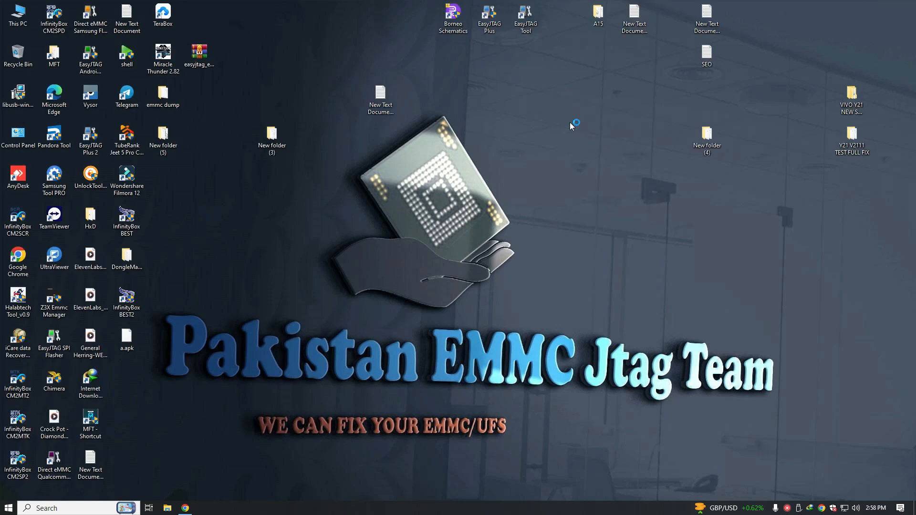
right_click(570, 122)
click(586, 146)
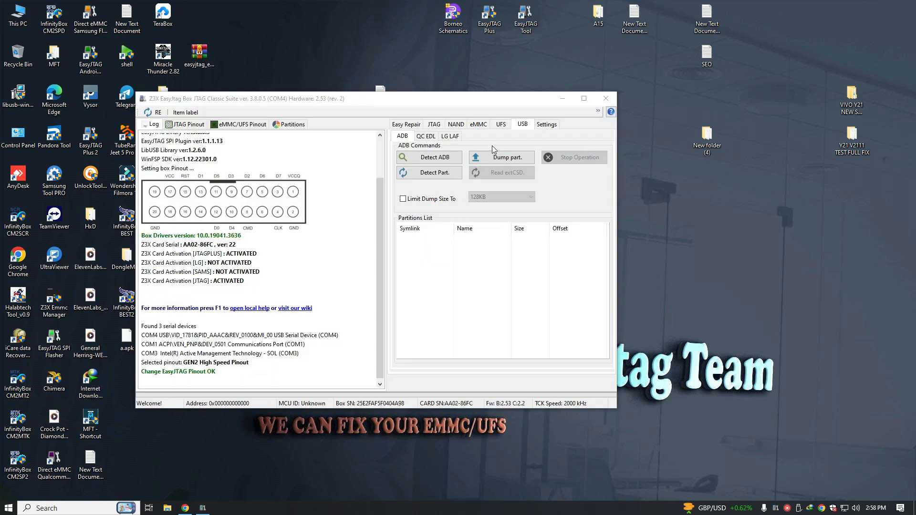
Step: Scan the eMMC pin connections with the EasyJTAG2 / E-Socket pinout mode at 1.8 V IO and detect the chip
click(478, 124)
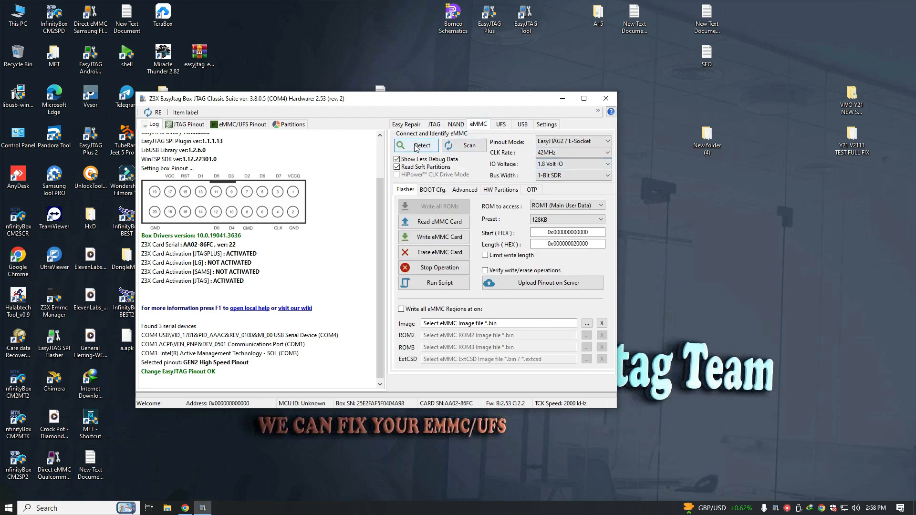
click(479, 147)
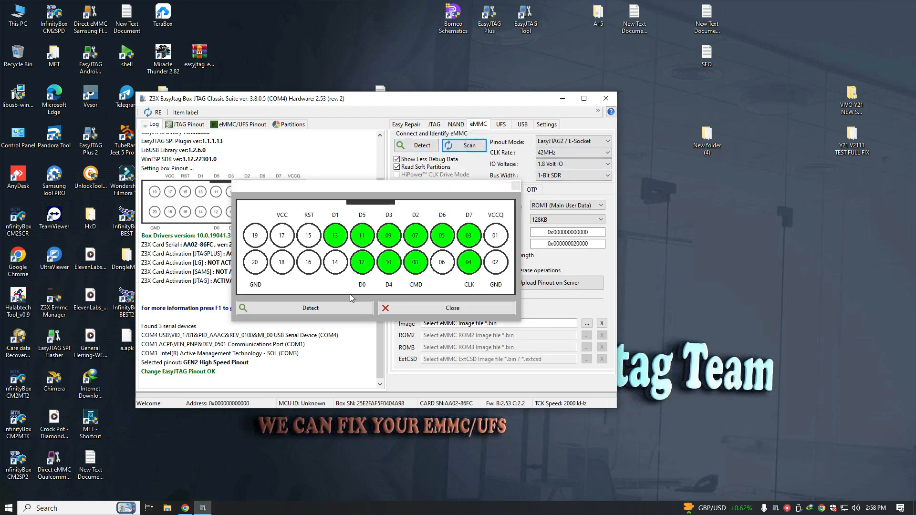
click(345, 309)
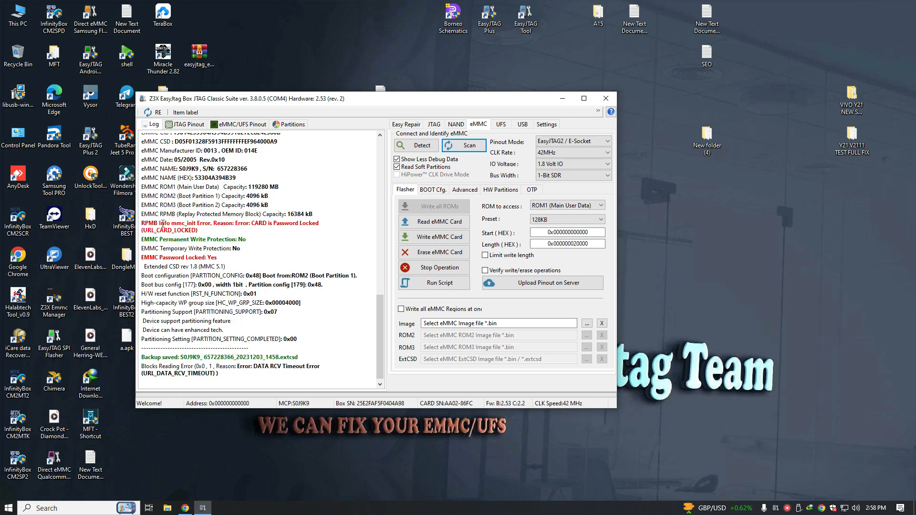
Step: Check the write-protection and password-lock status in the log, force-erase the eMMC password and review the operation's log
drag(143, 199, 208, 214)
click(234, 182)
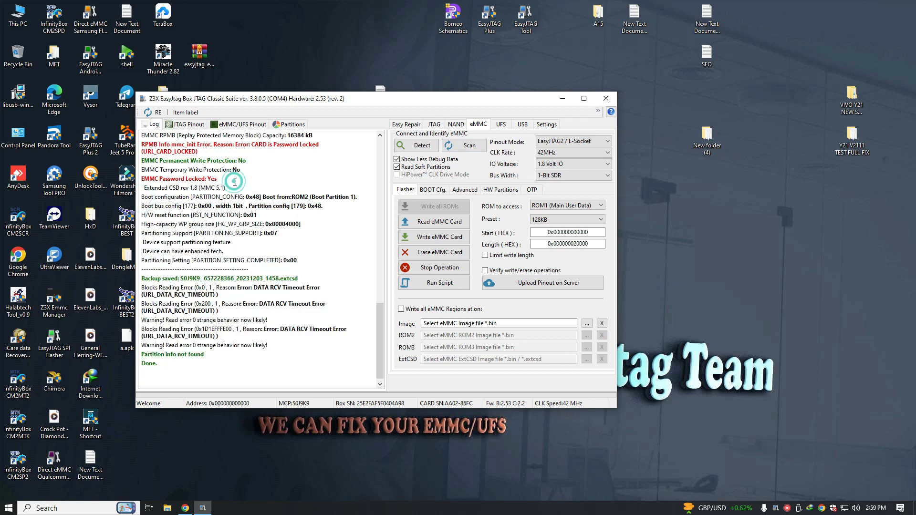
scroll(238, 360, up, 2)
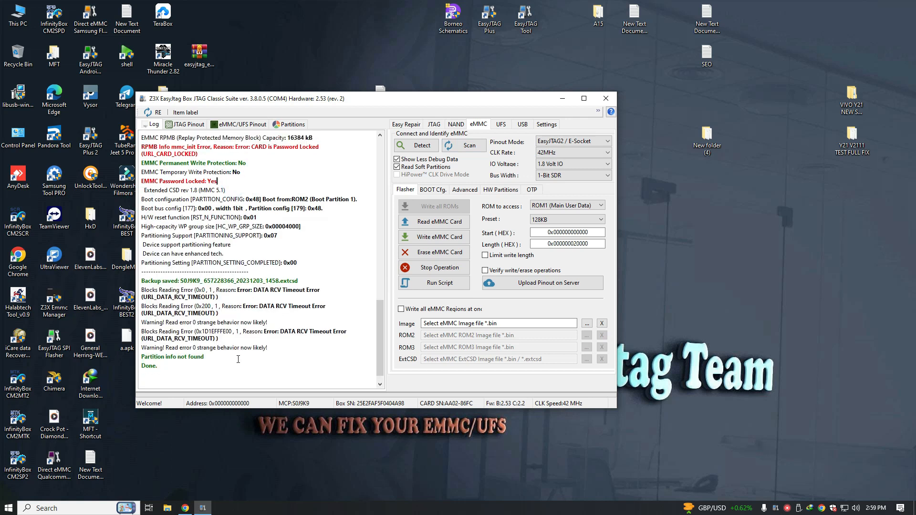
scroll(238, 360, down, 2)
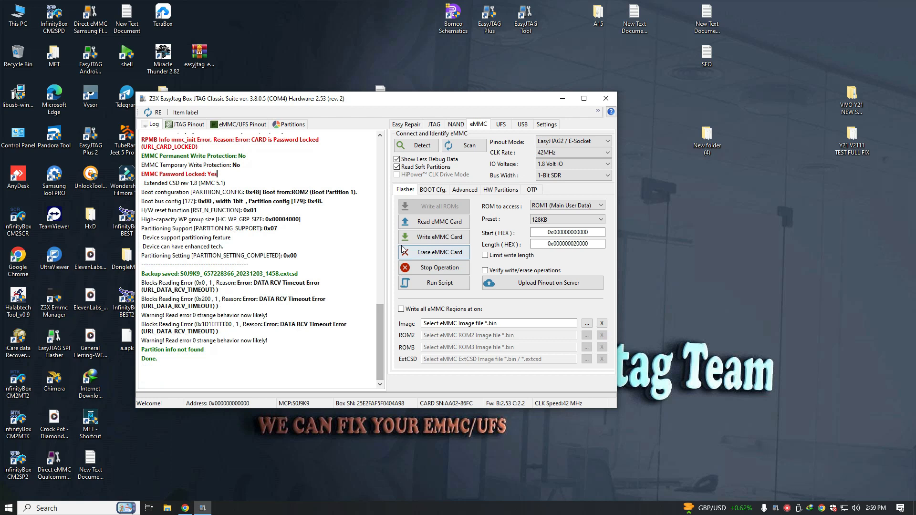
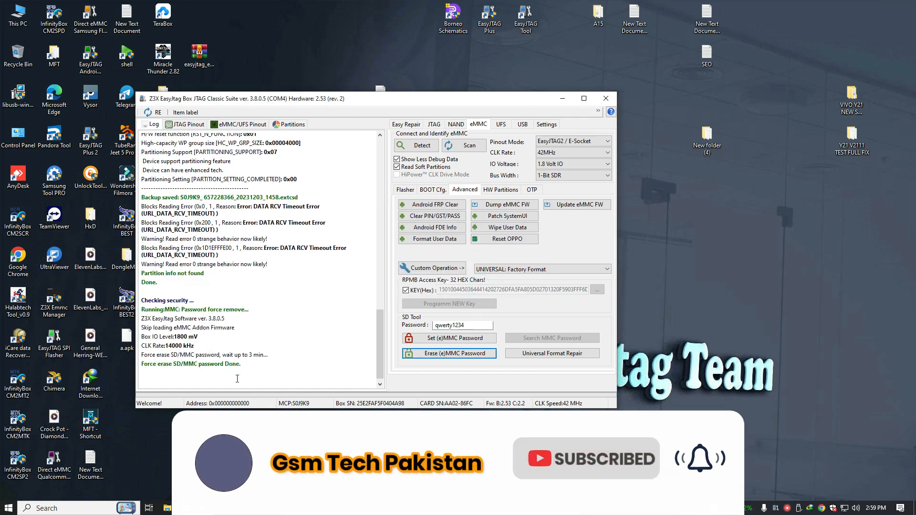
drag(259, 370, 134, 364)
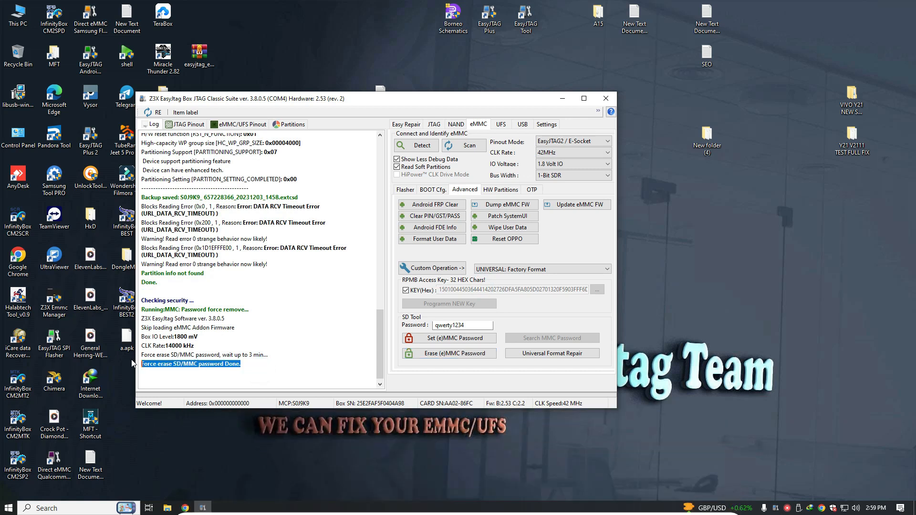
click(232, 378)
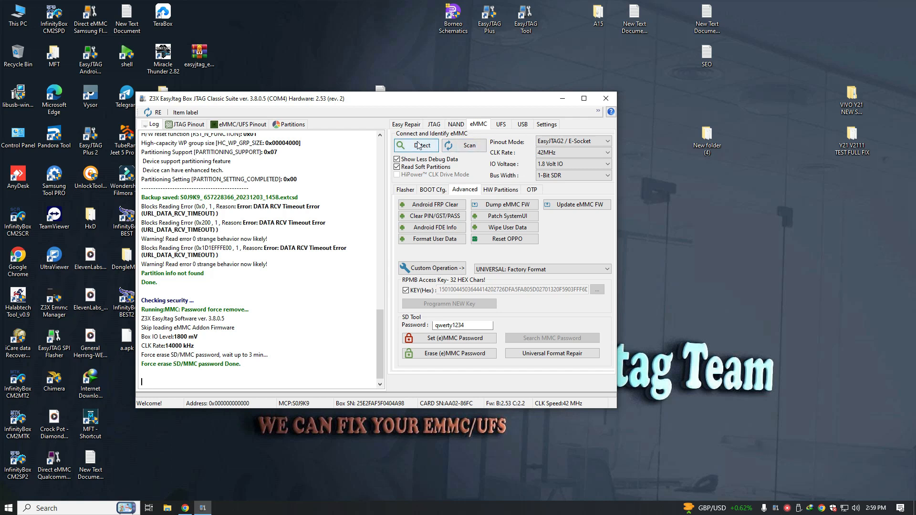
Step: Rescan the pin connections, detect the eMMC again and review its device information and lock status in the log
click(459, 147)
click(334, 306)
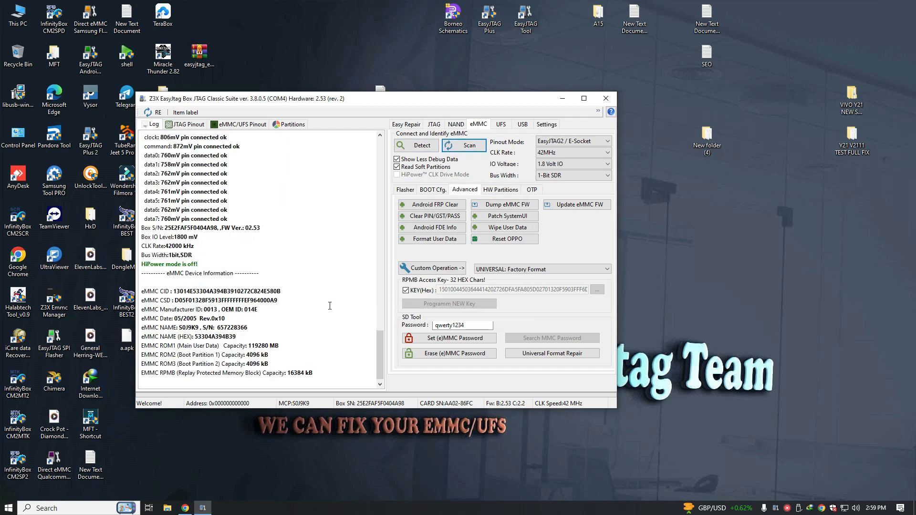
drag(325, 349, 180, 145)
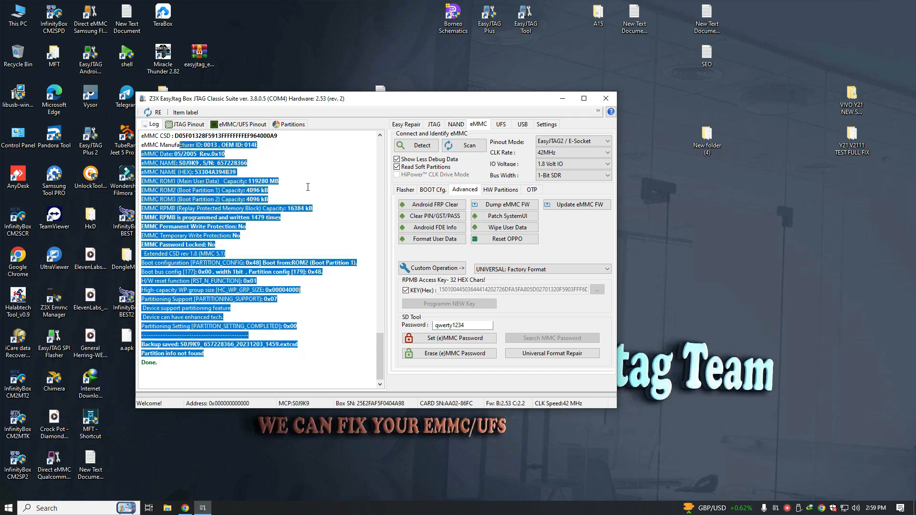
click(308, 187)
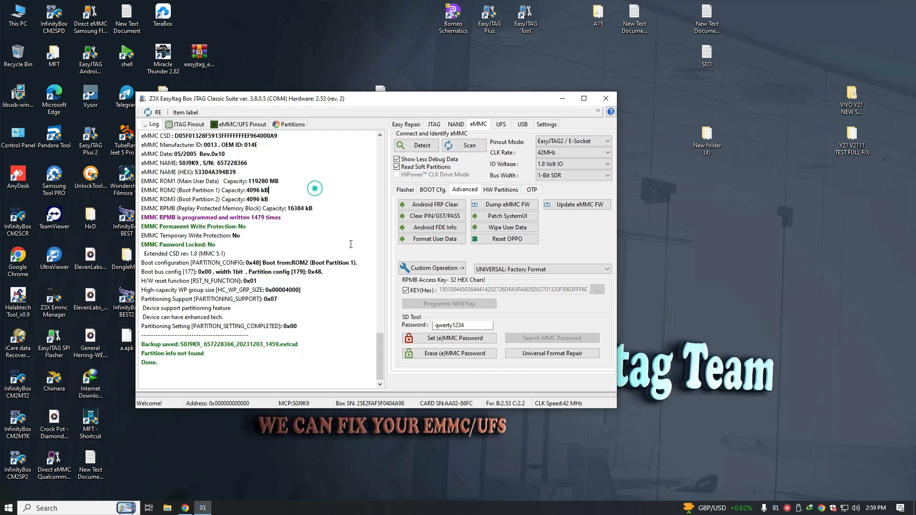
Step: Run the UNIVERSAL: Factory Format custom operation on the eMMC and detect the chip again
click(462, 270)
click(486, 287)
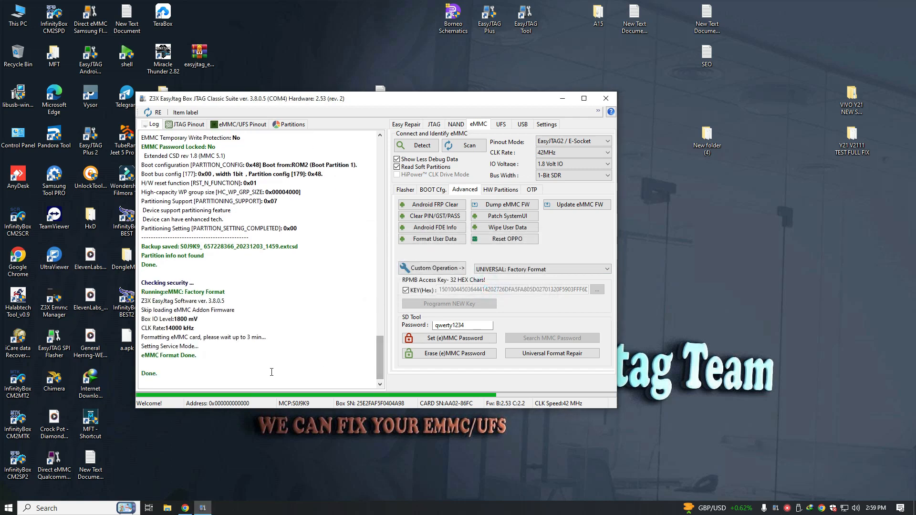
click(178, 380)
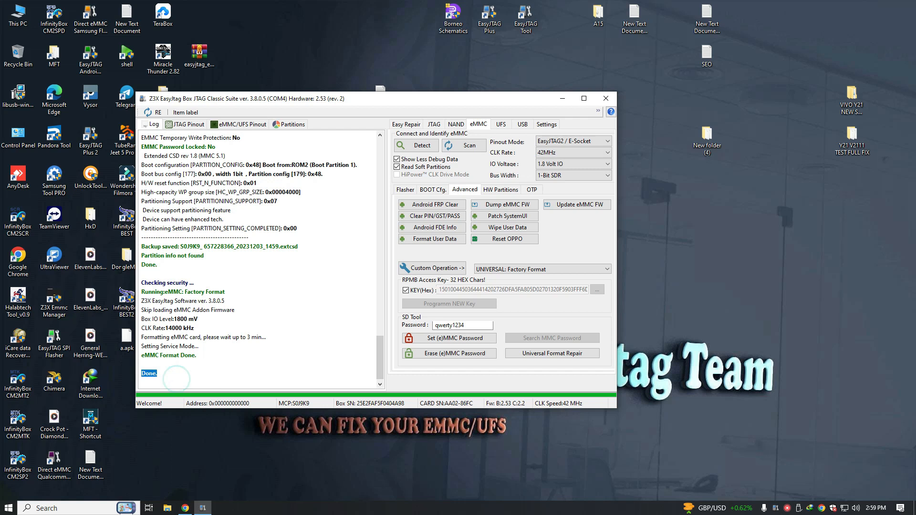
click(231, 328)
click(428, 152)
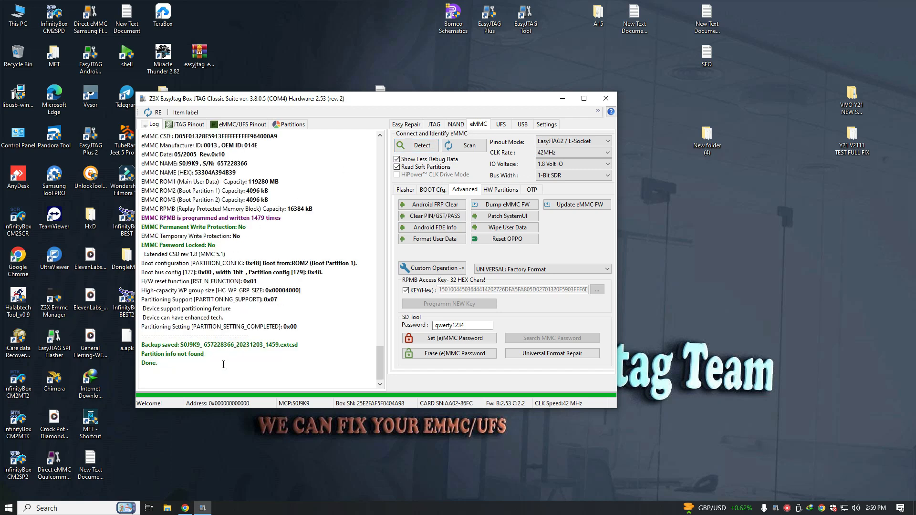
Step: Close the Classic Suite, switch to EasyJTAG Plus (eMMC_tool Suite) and maximize its window
click(615, 99)
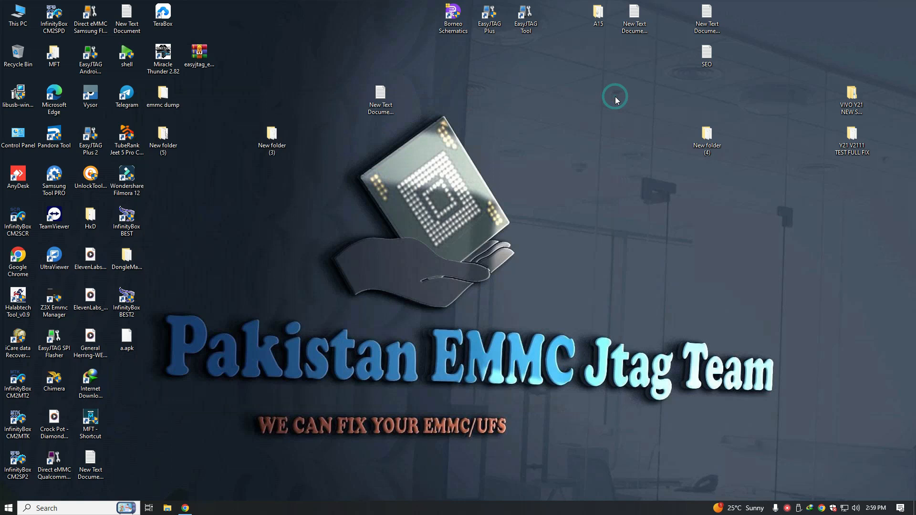
double_click(494, 30)
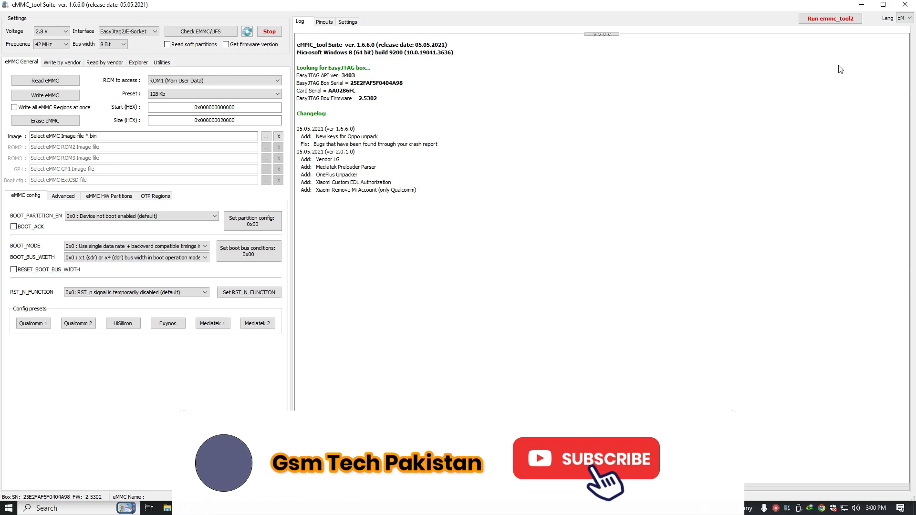
click(883, 6)
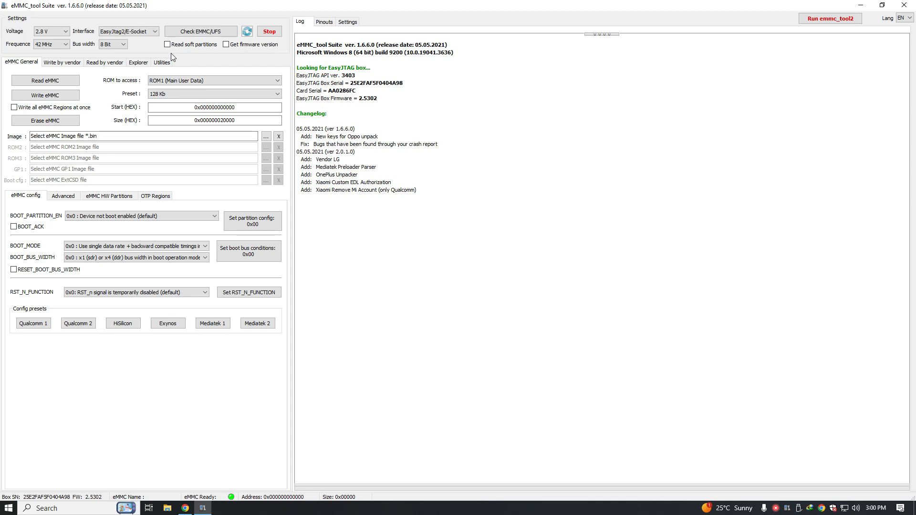
Step: Set the voltage to 1.8 V, check the eMMC and review its permanent and temporary write-protection entries
click(46, 32)
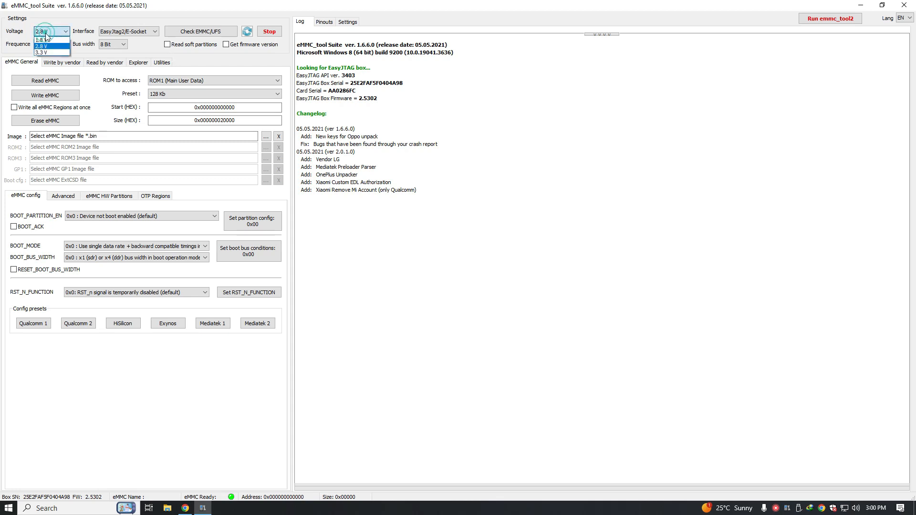
click(42, 39)
click(194, 31)
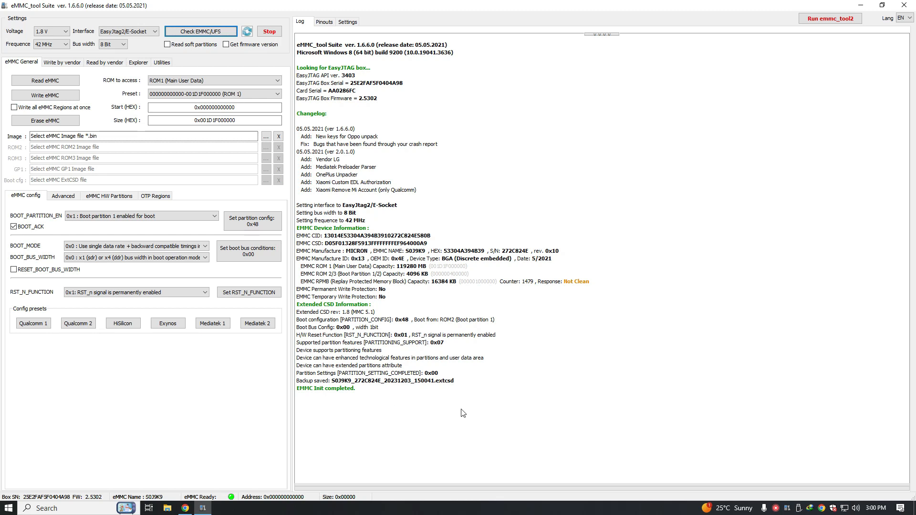
click(388, 297)
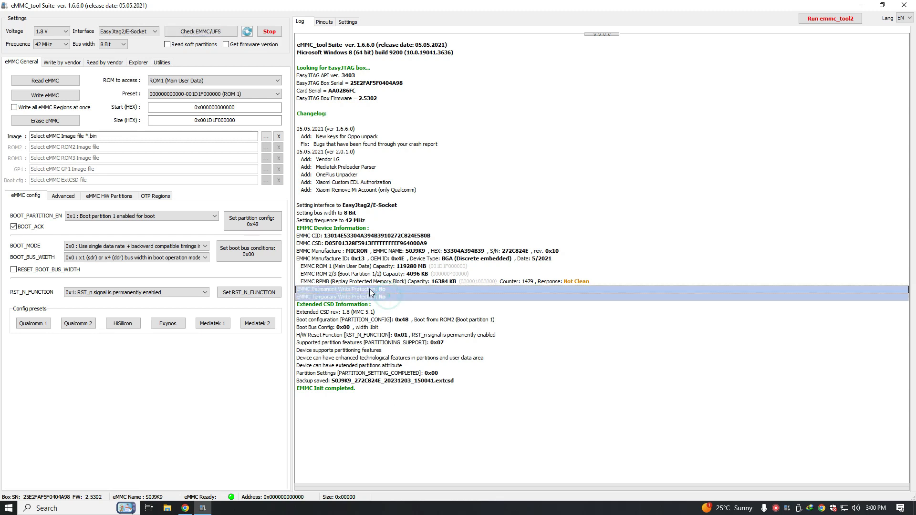
click(354, 415)
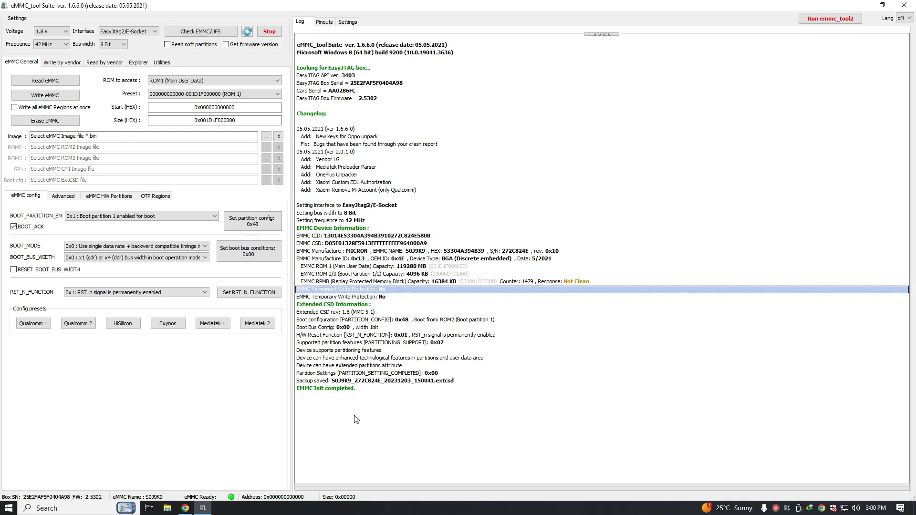
Step: Run a Universal Factory Format of the eMMC, accepting the damage risk, and check the eMMC again
click(62, 196)
click(68, 277)
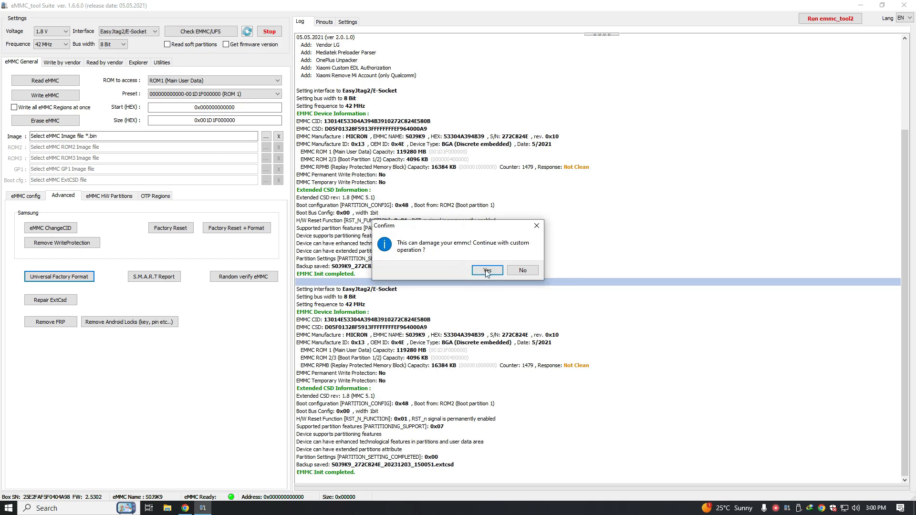
click(487, 271)
drag(347, 481, 507, 306)
click(508, 306)
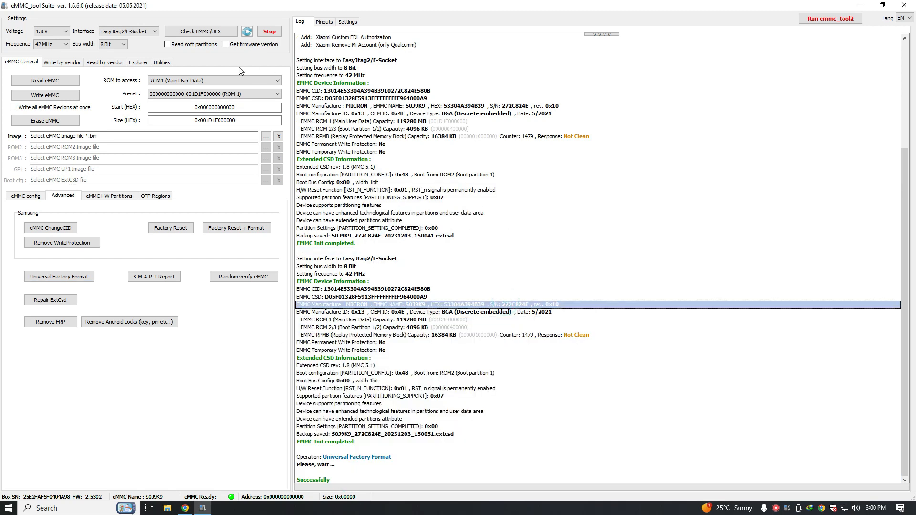
click(195, 32)
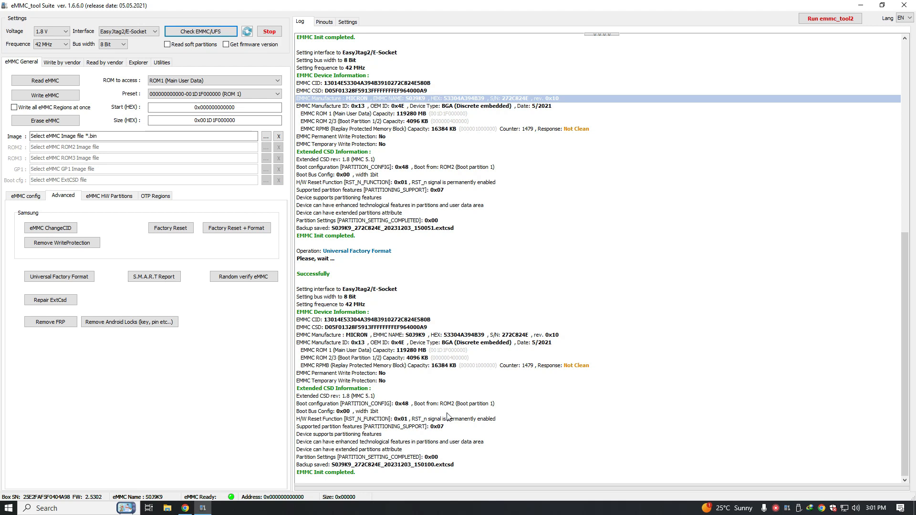
click(776, 509)
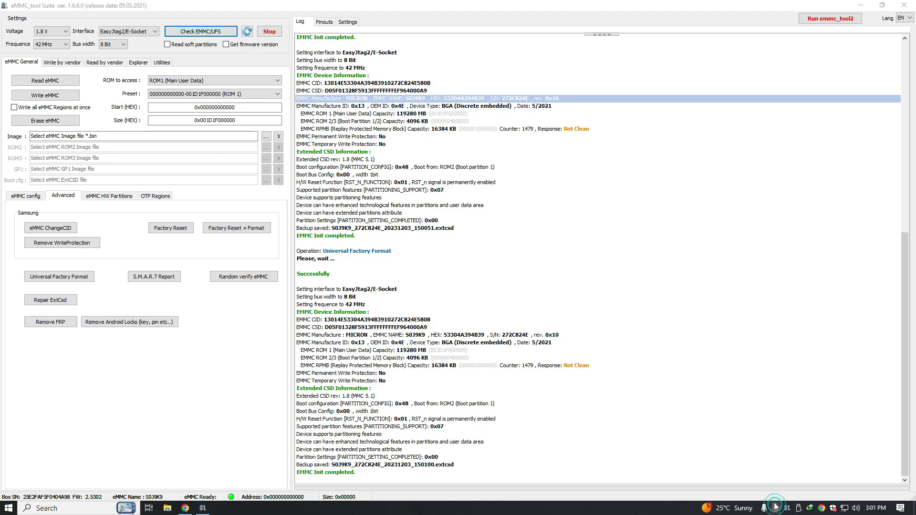